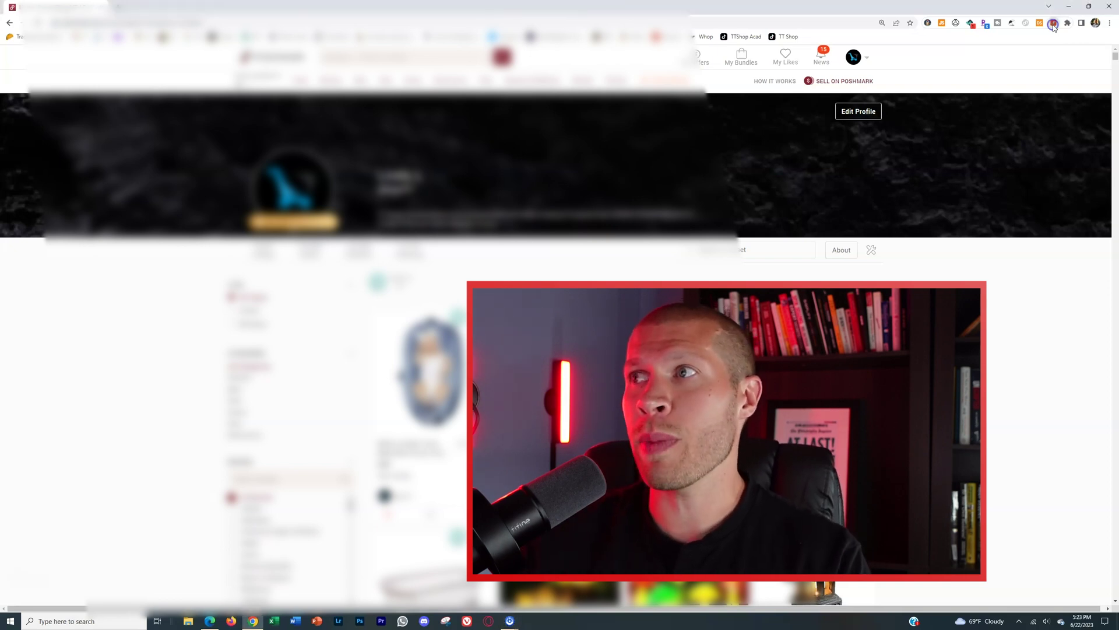
- Send 10% bulk offers to five listings from ZDrop's Offers tab, then stop the run
click(1054, 23)
click(835, 48)
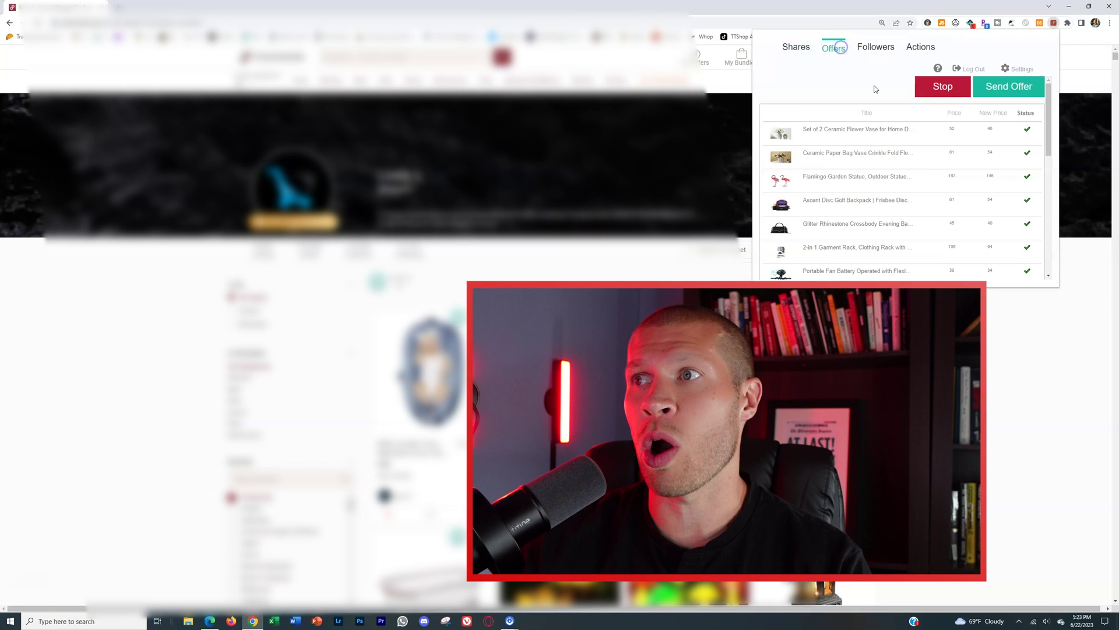
click(935, 90)
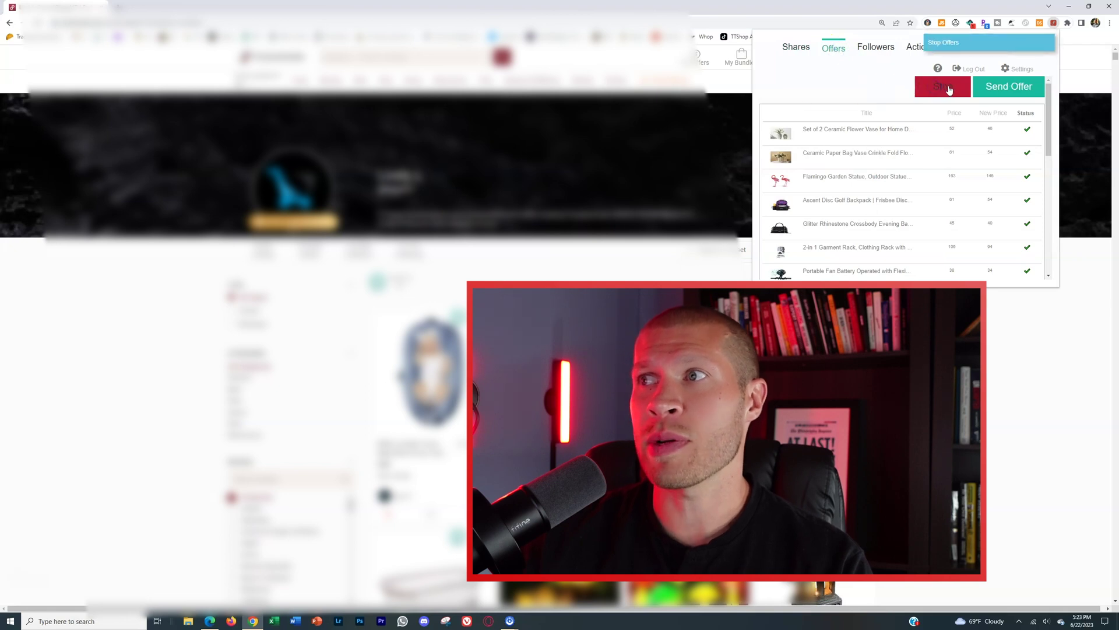
click(994, 87)
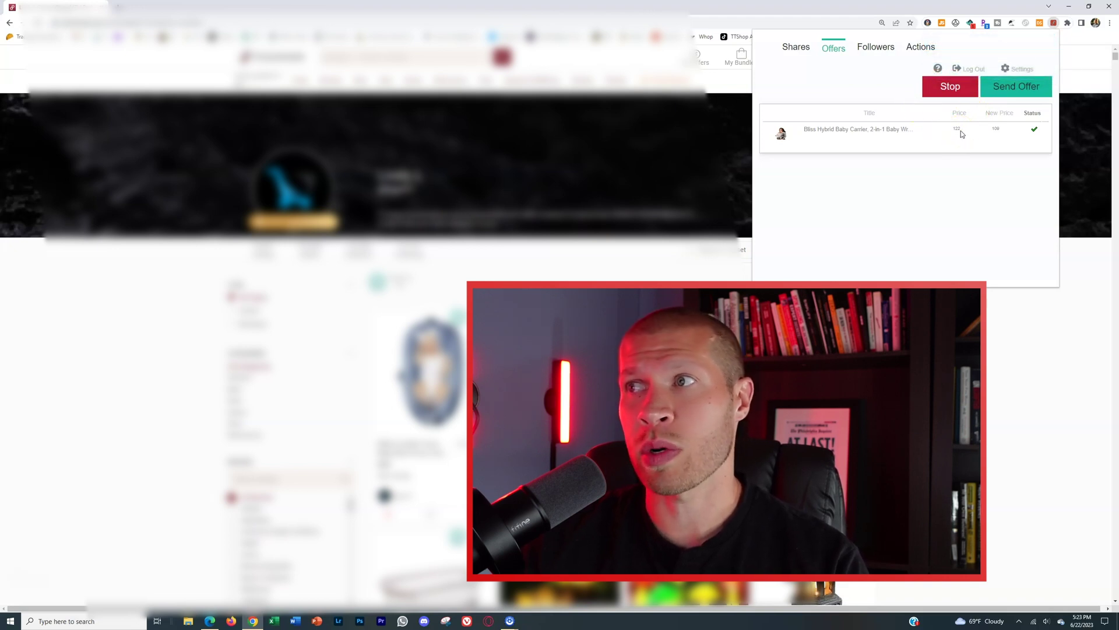
click(977, 133)
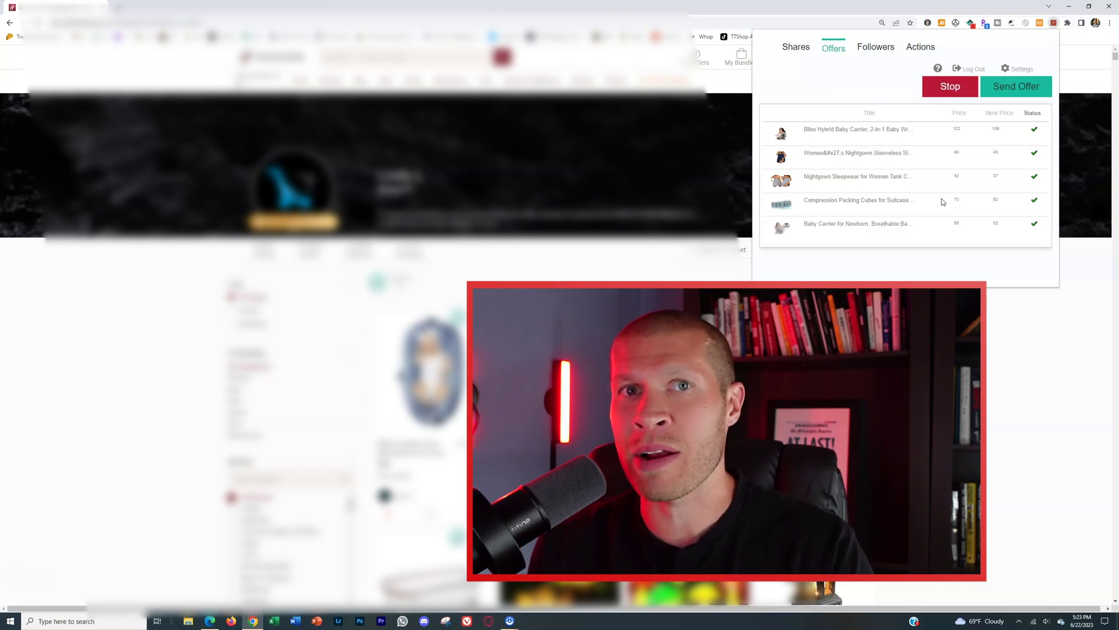
click(951, 86)
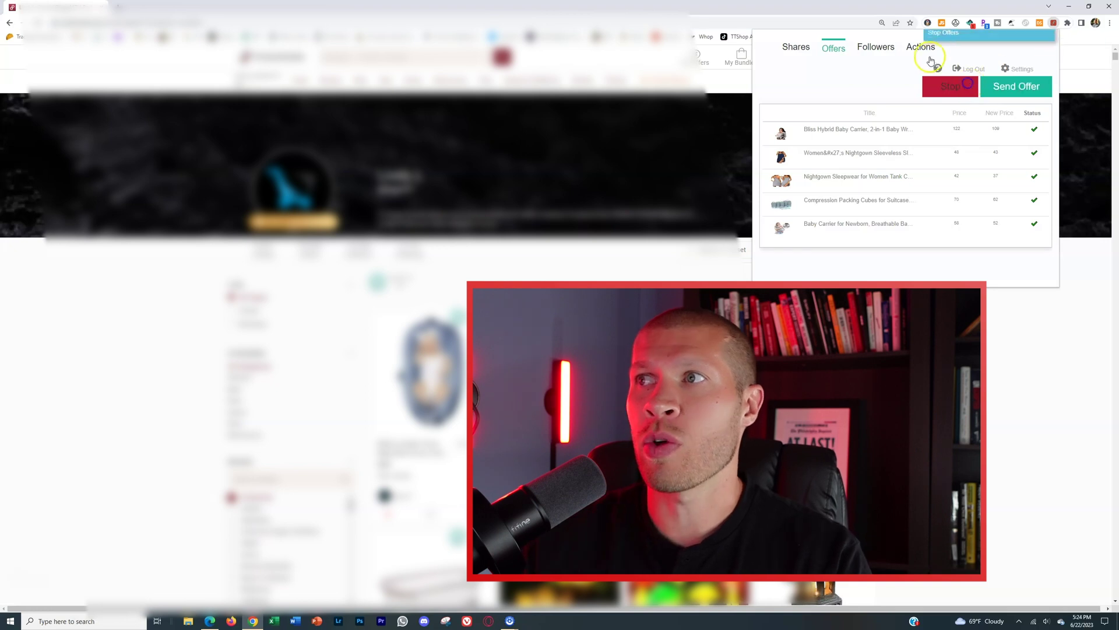
- Open ZDrop's settings and keep the shipping offer at 5.95
click(1015, 68)
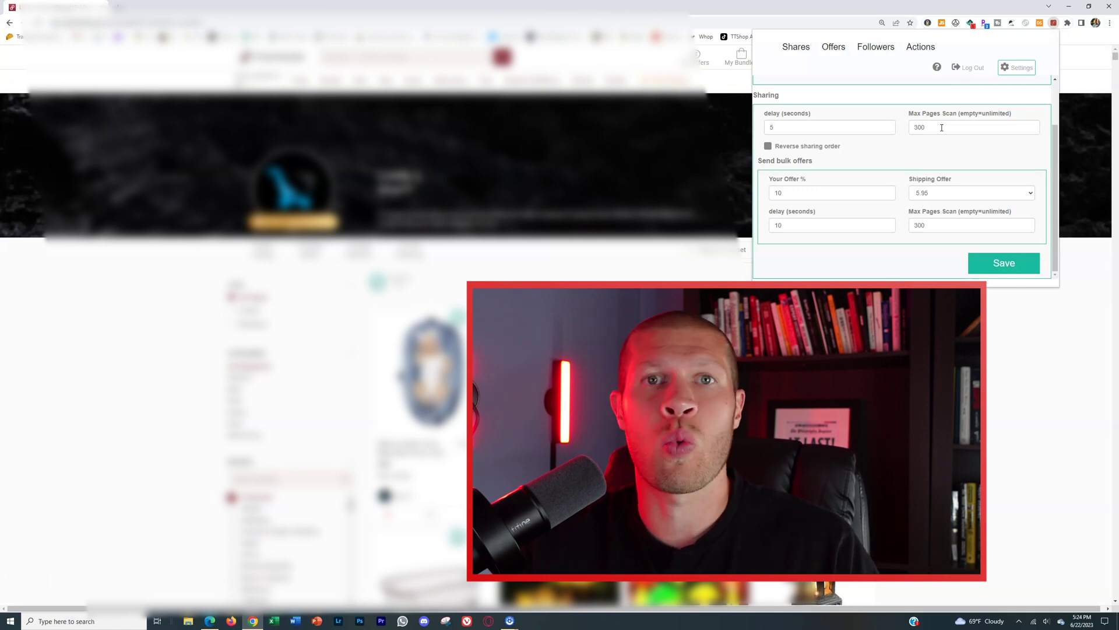
click(976, 194)
click(987, 170)
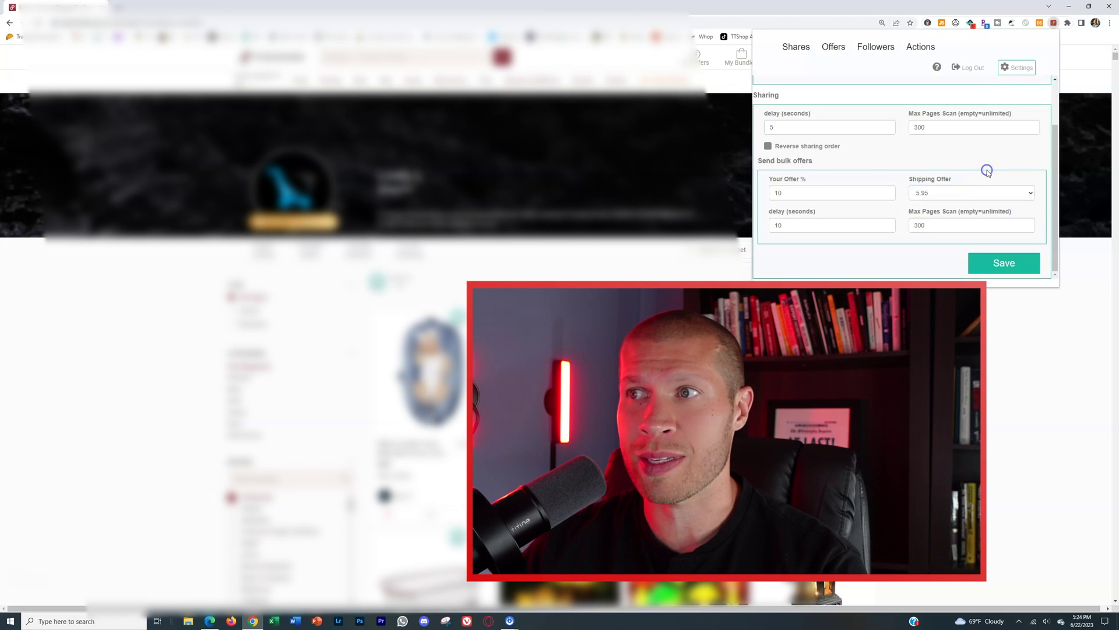
- Review the 10-second delay, 300 max pages and 10% offer, keeping 5.95 shipping
click(776, 224)
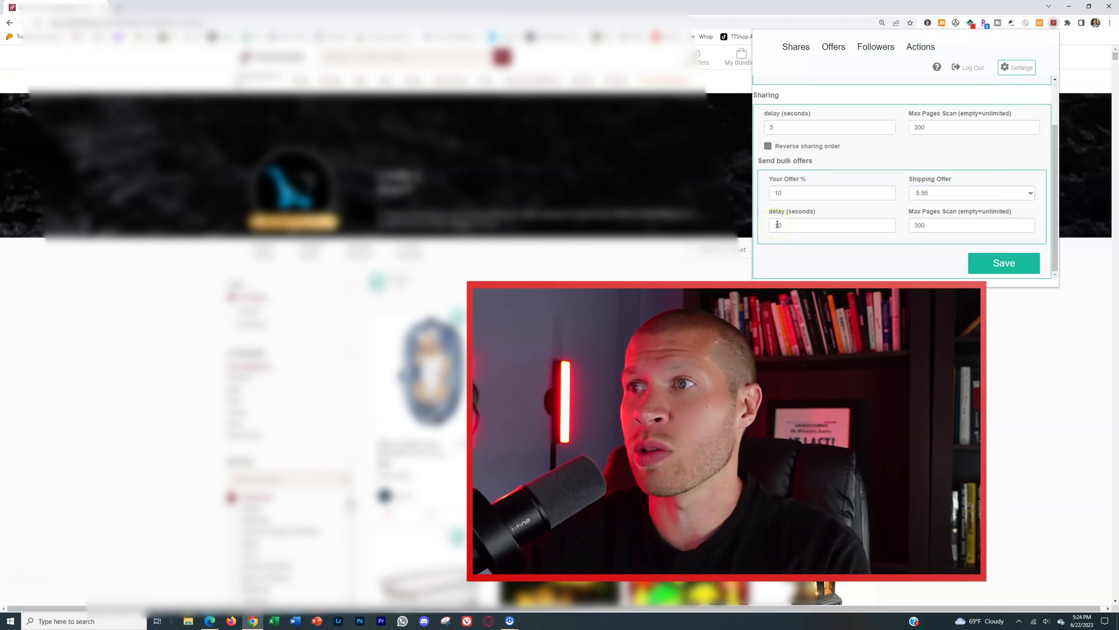
text(10)
click(777, 225)
double_click(929, 228)
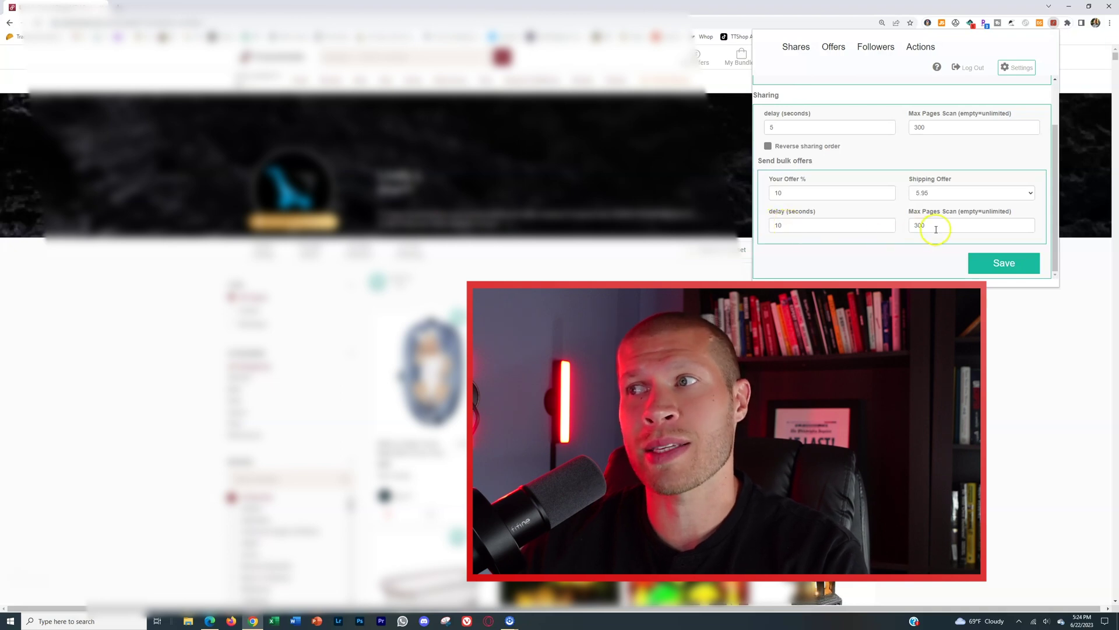
click(776, 190)
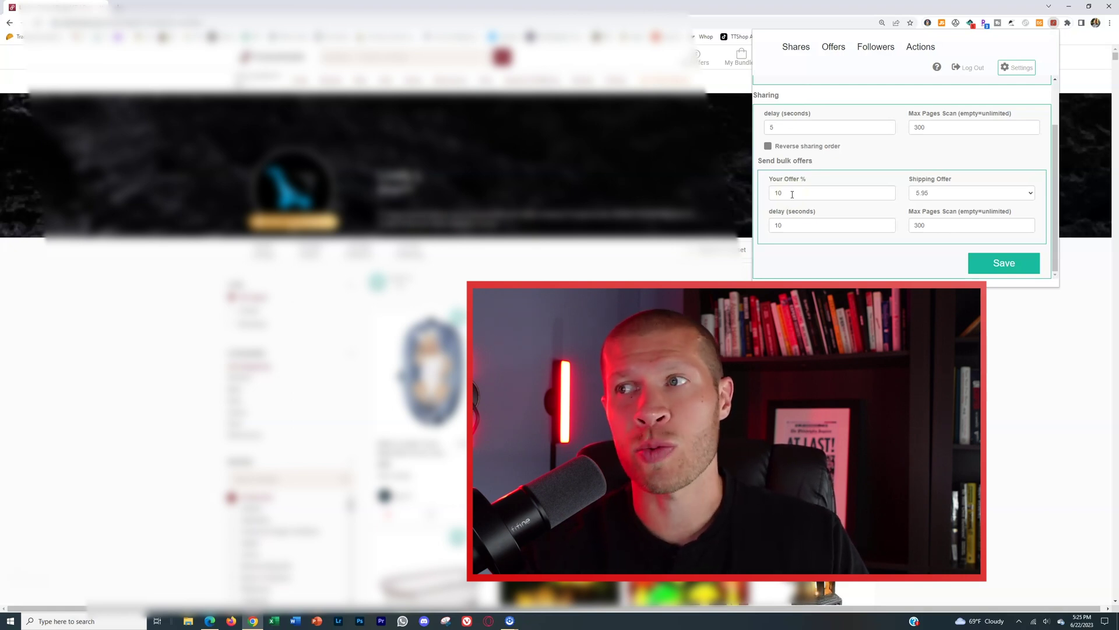
click(922, 194)
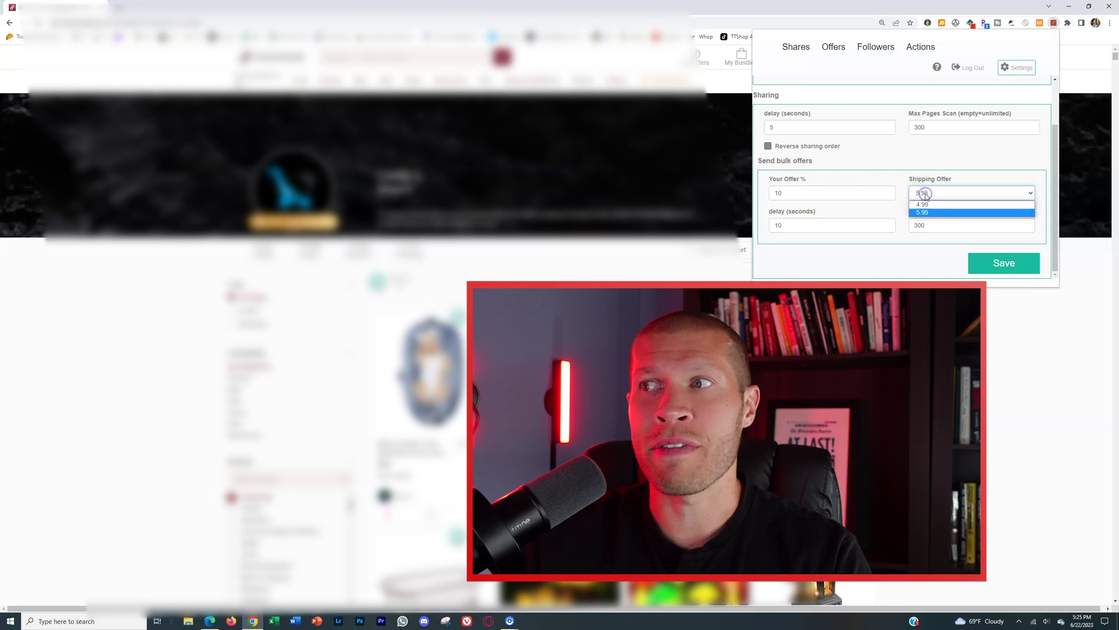
click(926, 194)
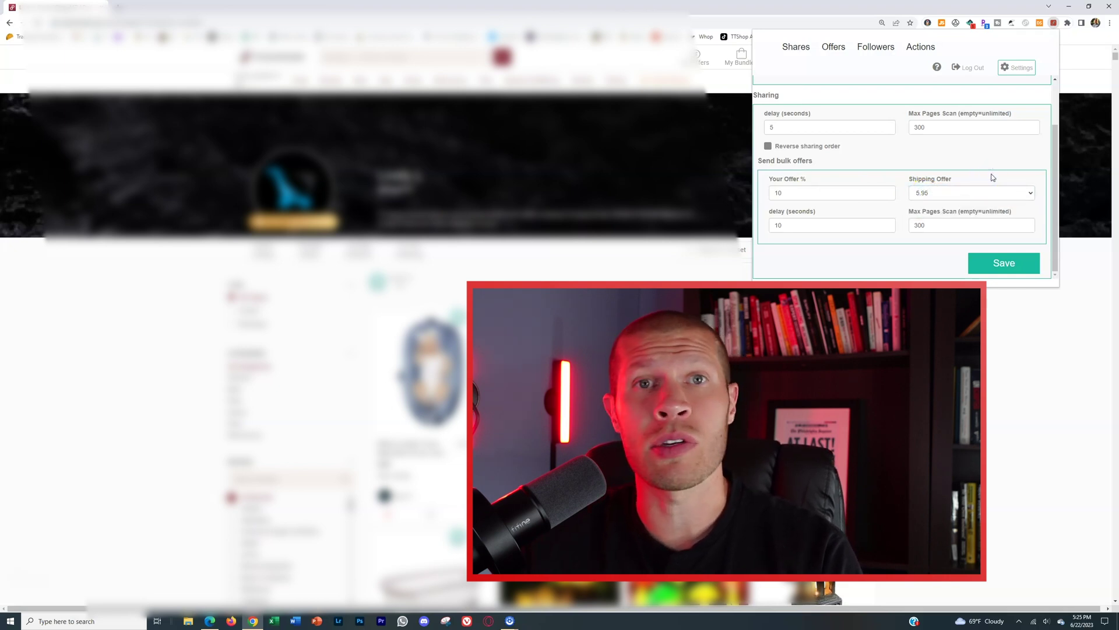
click(987, 179)
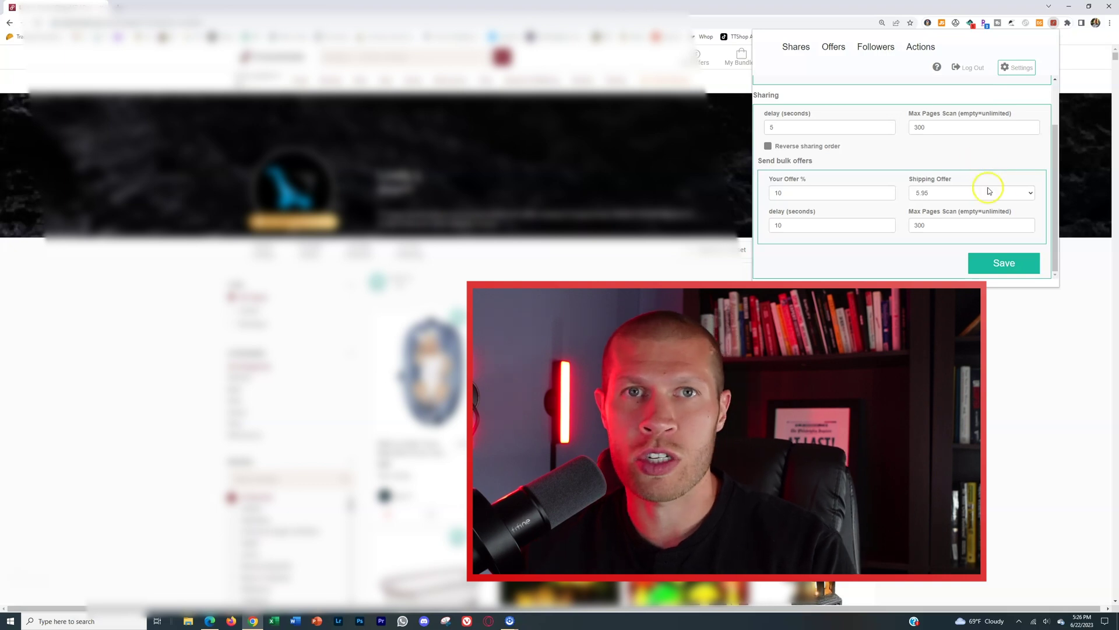
- Stop and restart closet sharing in ZDrop's Shares tab, sharing nine listings from the first one
click(999, 261)
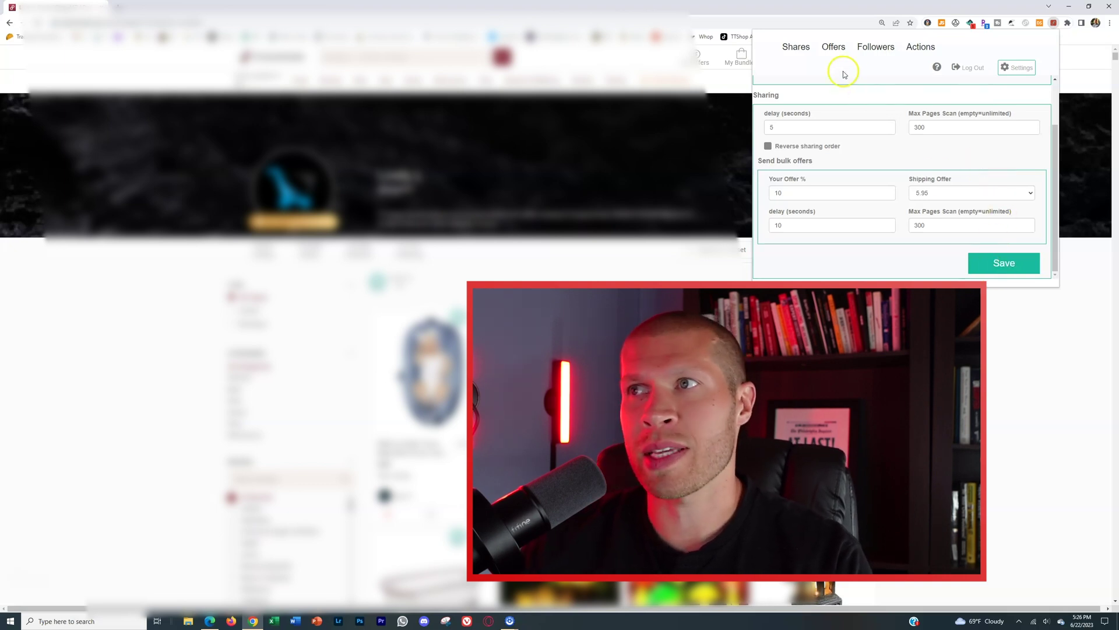
click(803, 53)
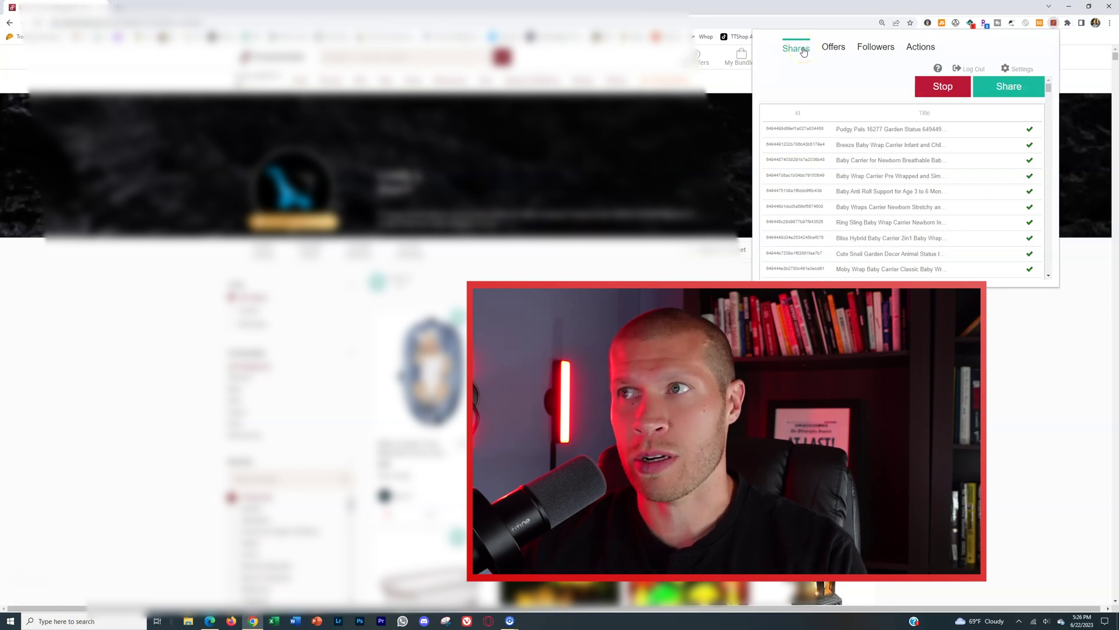
click(942, 86)
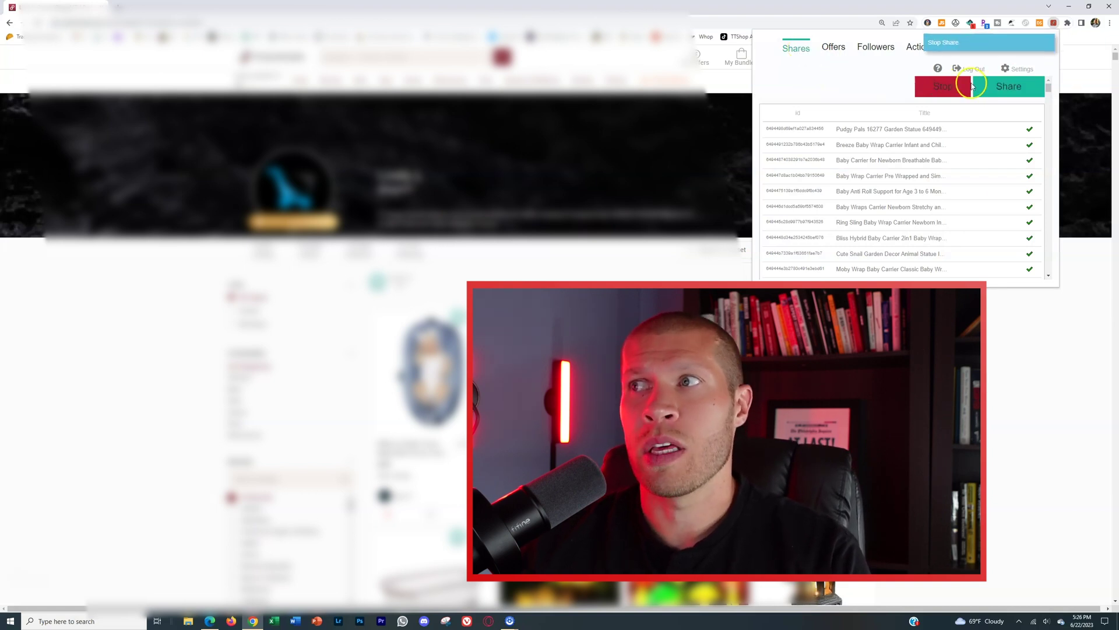
click(1007, 87)
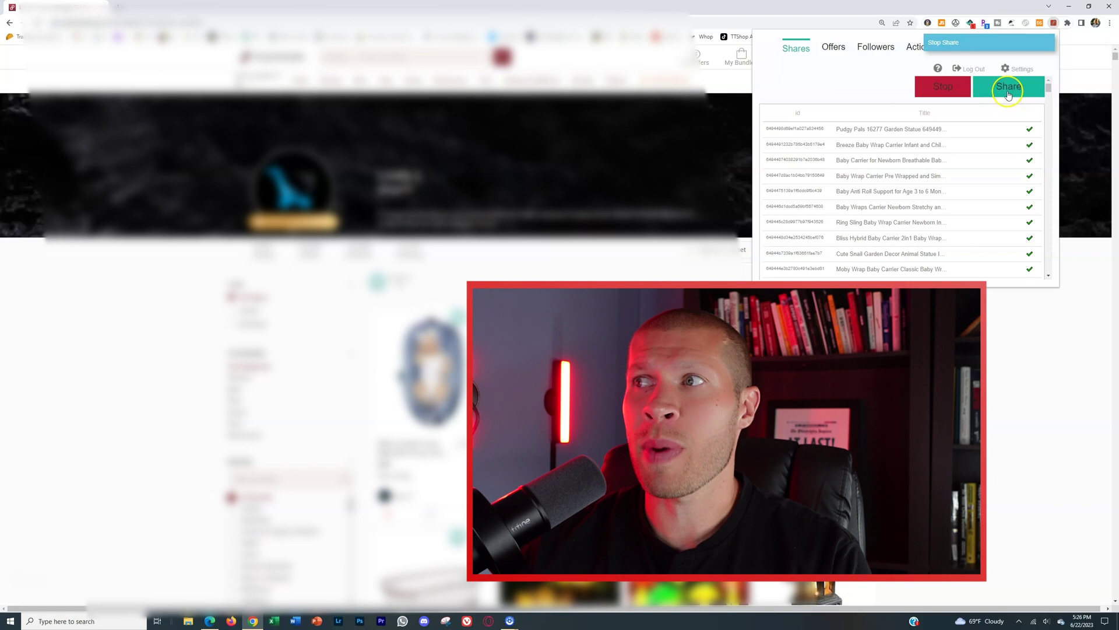
click(800, 88)
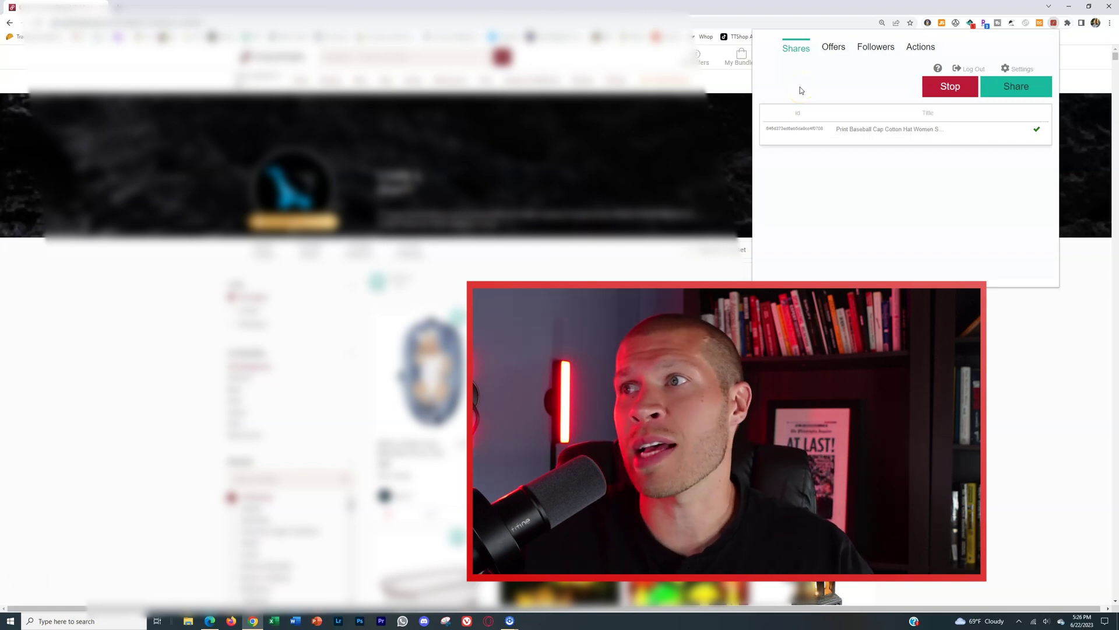